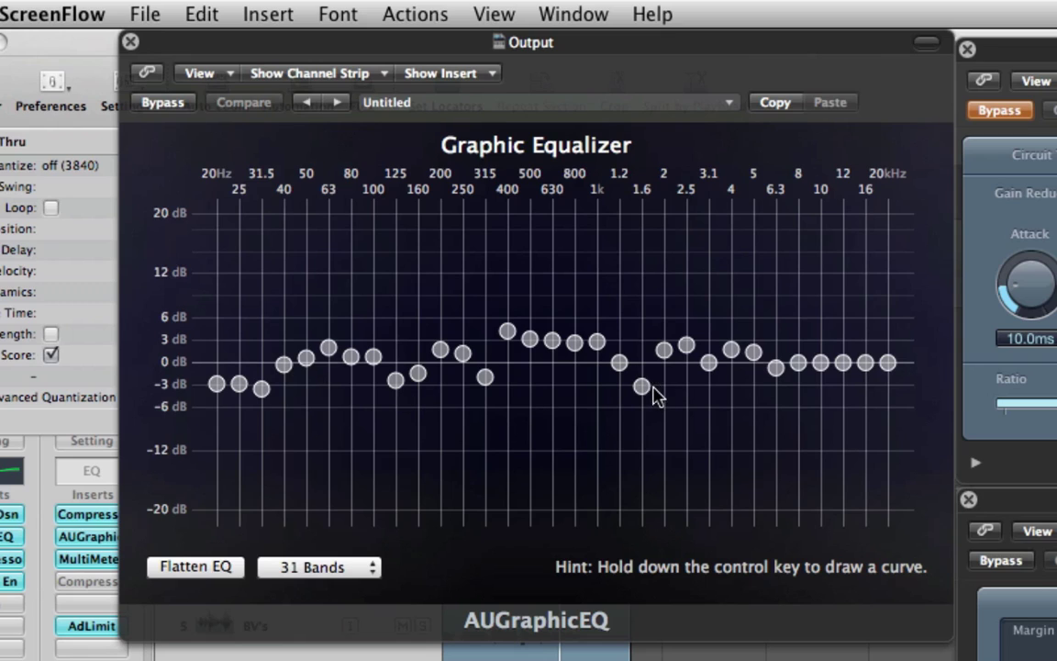
Step: Pull the 1.6 kHz slider in the output graphic EQ down to -3.2 dB
left_click(645, 397)
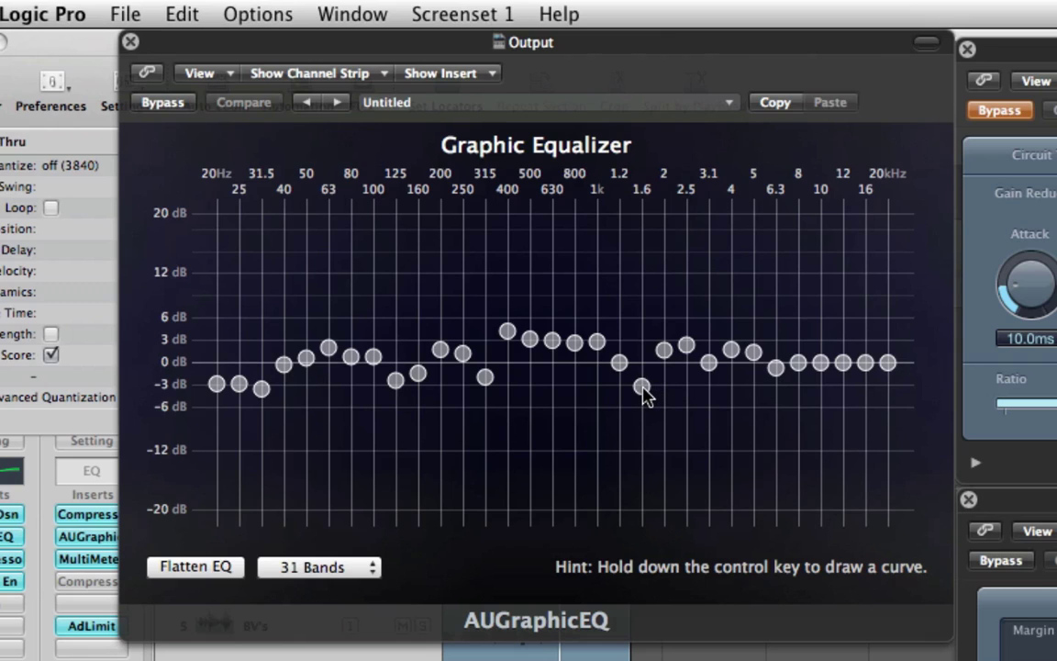
left_click_drag(643, 390, 644, 390)
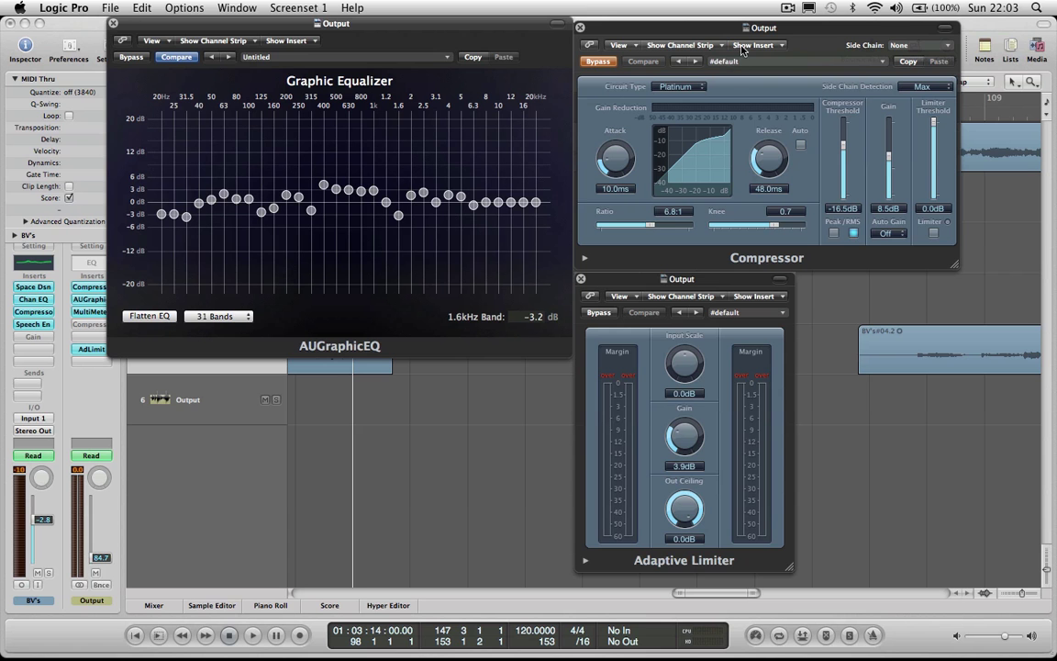
Step: Turn off bypass on the output compressor so it reduces gain again
left_click(747, 33)
left_click(653, 372)
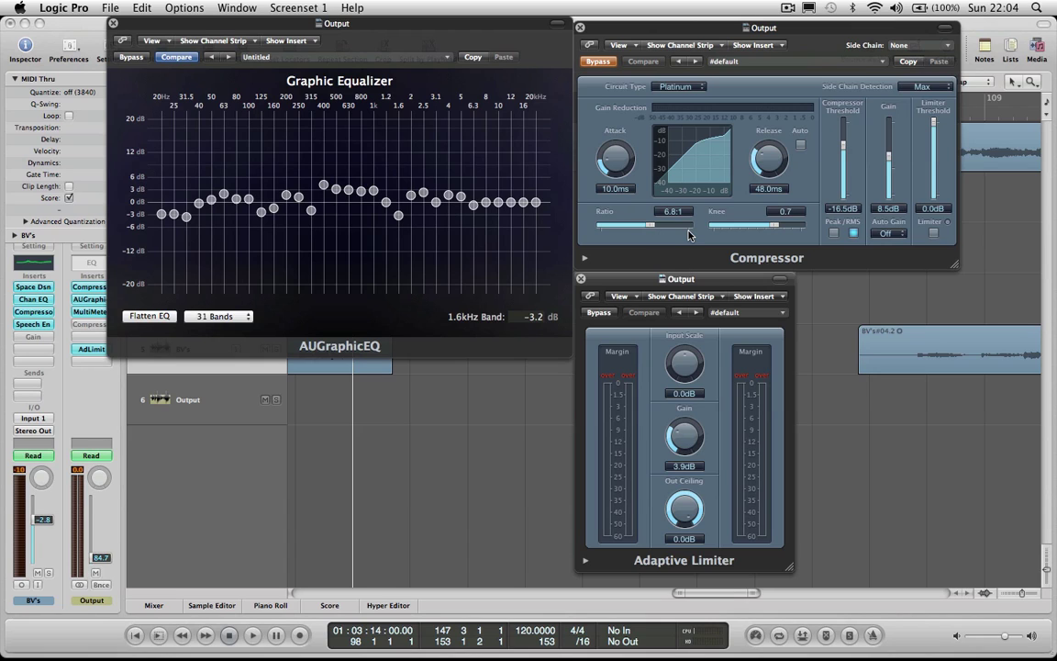
left_click(599, 62)
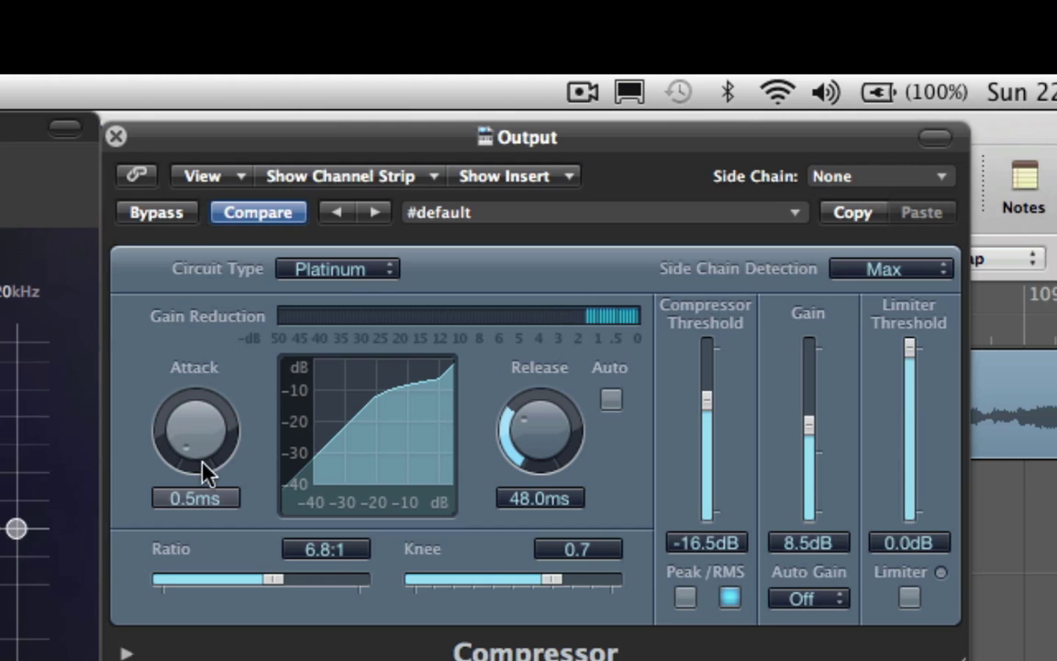
Step: Set compressor attack to 0 ms, release 5 ms and makeup gain 1.5 dB
left_click_drag(608, 156, 625, 174)
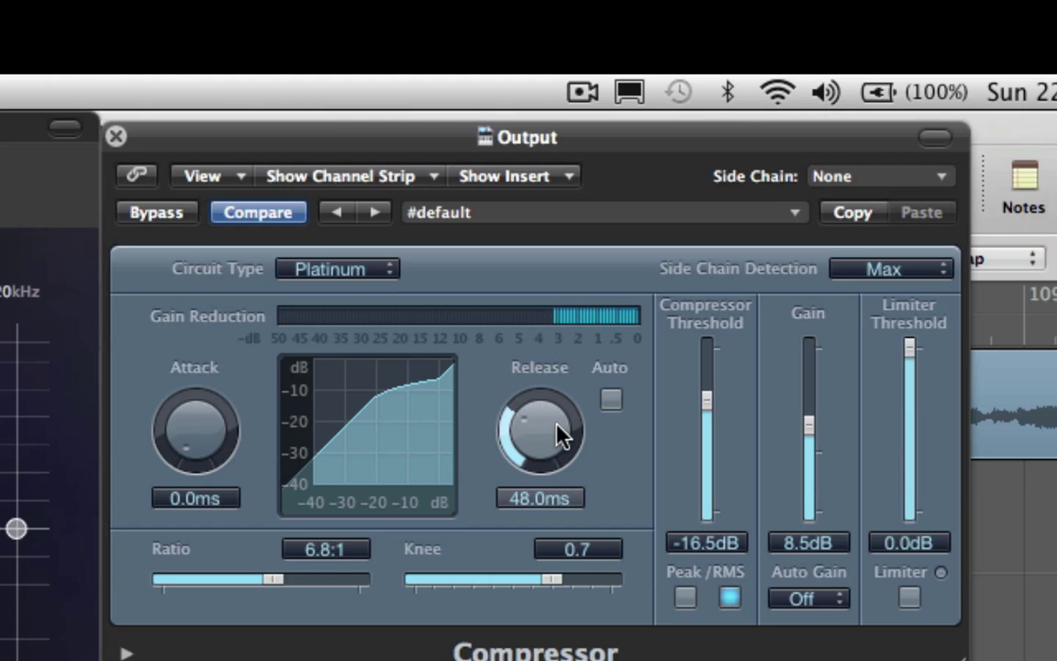
left_click_drag(562, 429, 651, 540)
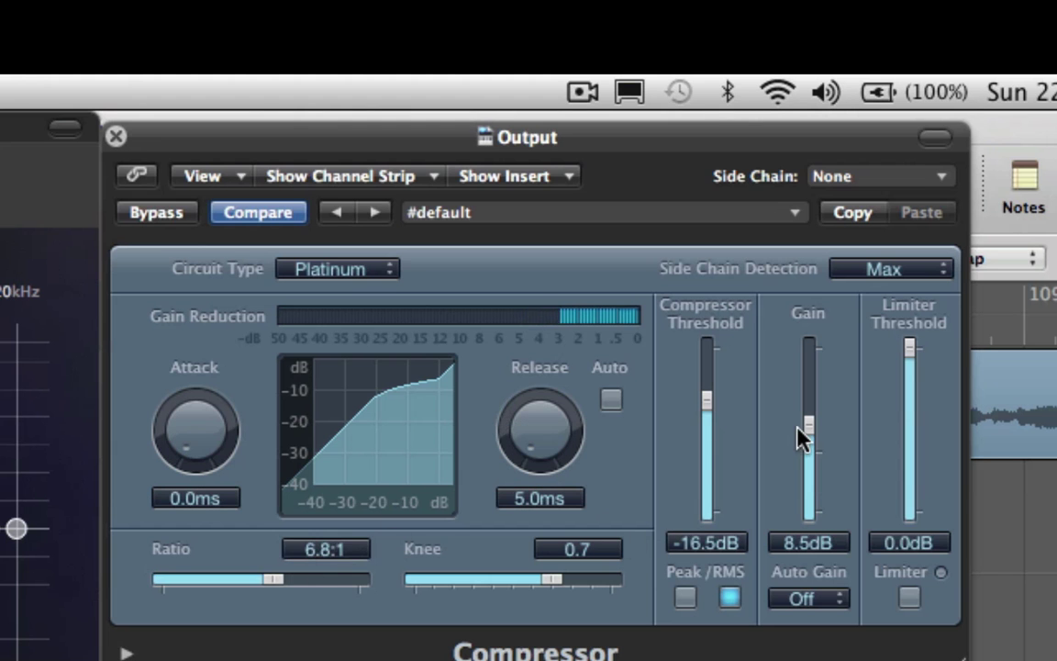
left_click_drag(707, 402, 702, 378)
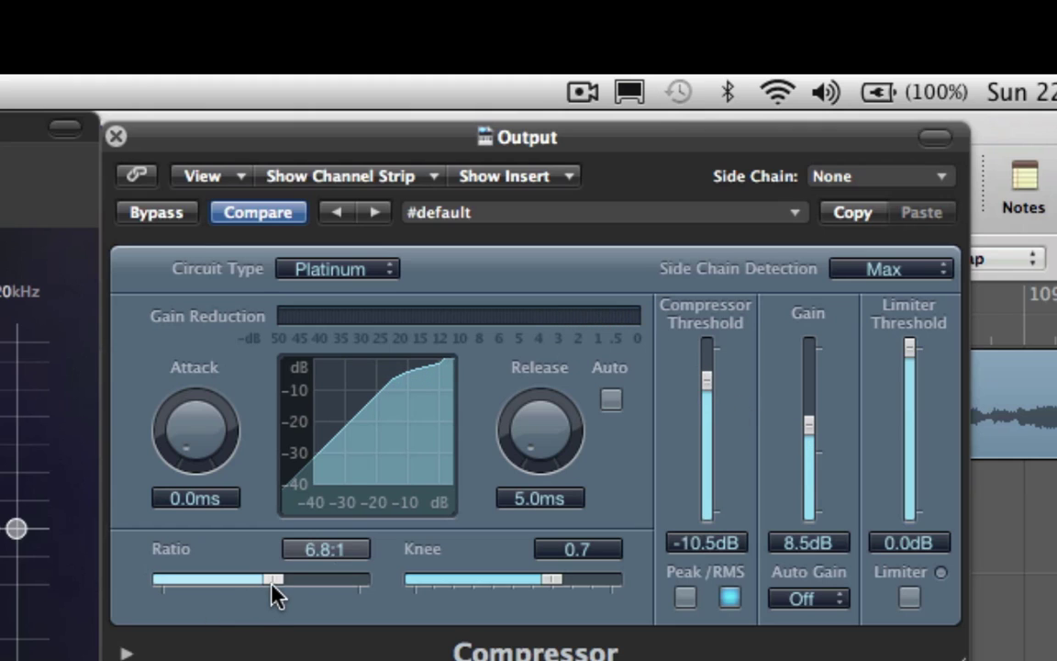
left_click_drag(273, 580, 157, 575)
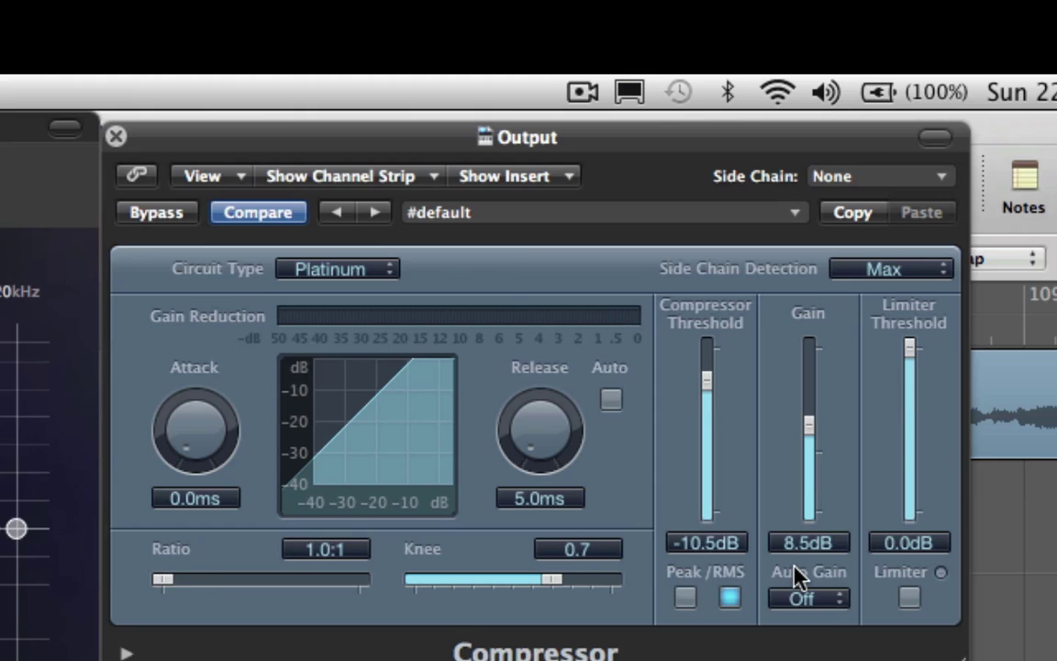
left_click_drag(810, 424, 815, 455)
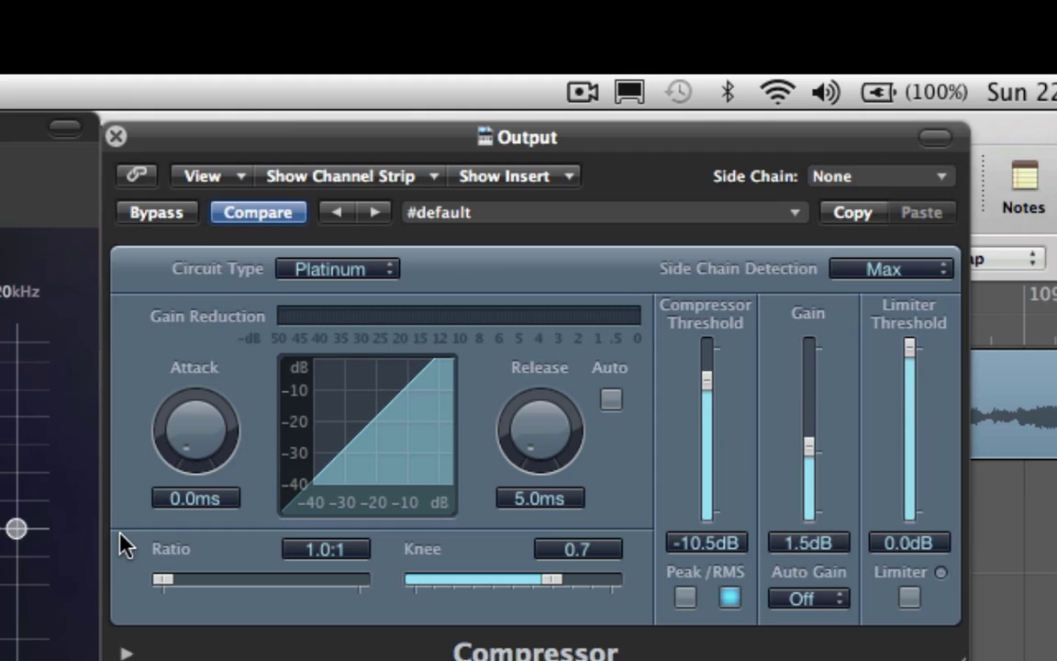
Step: Refine the compressor to a 1.4:1 ratio, 0.4 knee and -17.5 dB threshold
left_click_drag(168, 572, 182, 577)
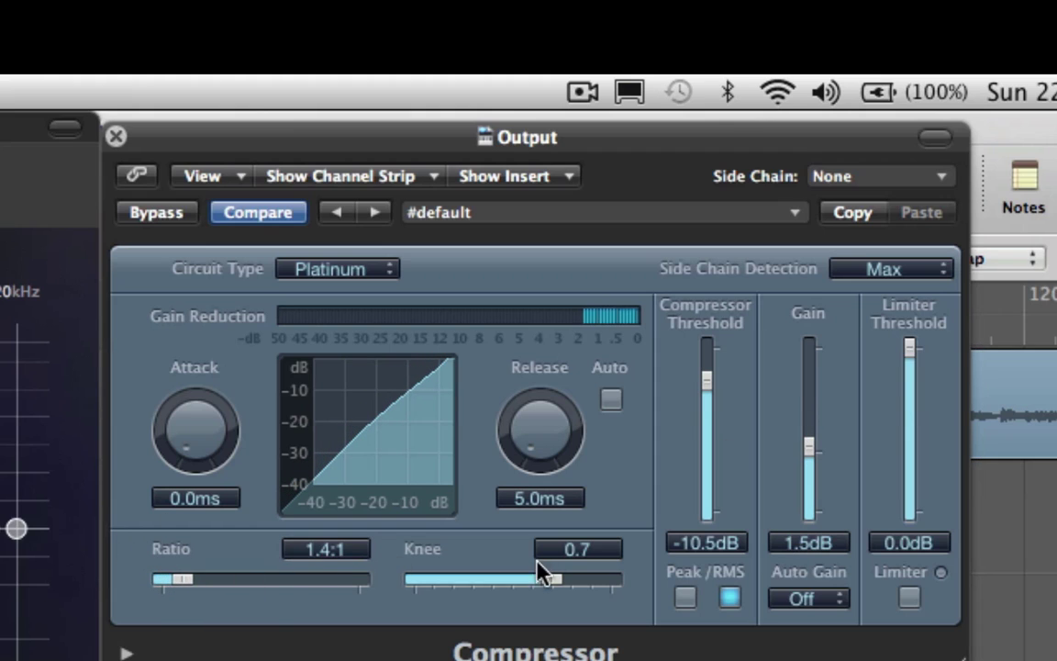
left_click_drag(556, 586, 500, 588)
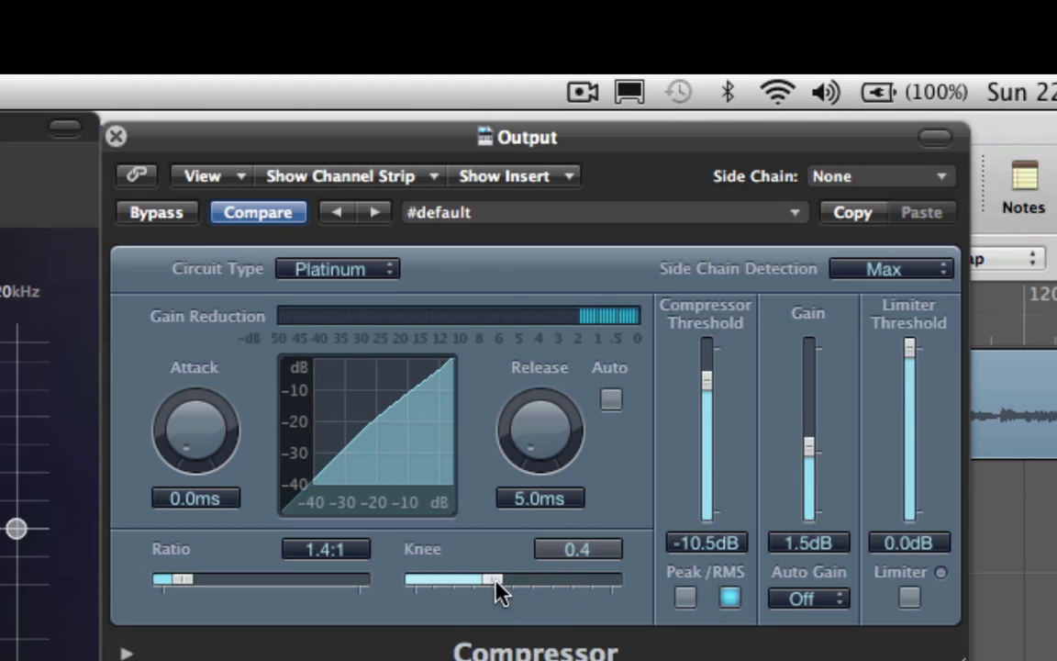
left_click_drag(703, 377, 708, 405)
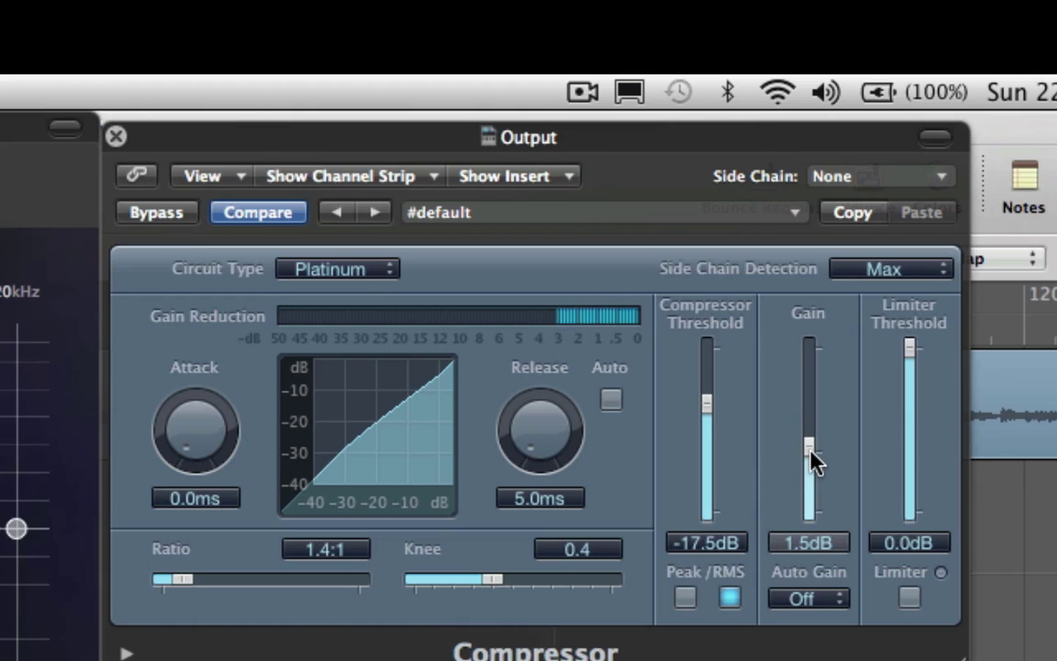
Step: Set the makeup gain to 2.5 dB and enable the compressor's built-in limiter
left_click_drag(804, 454, 811, 451)
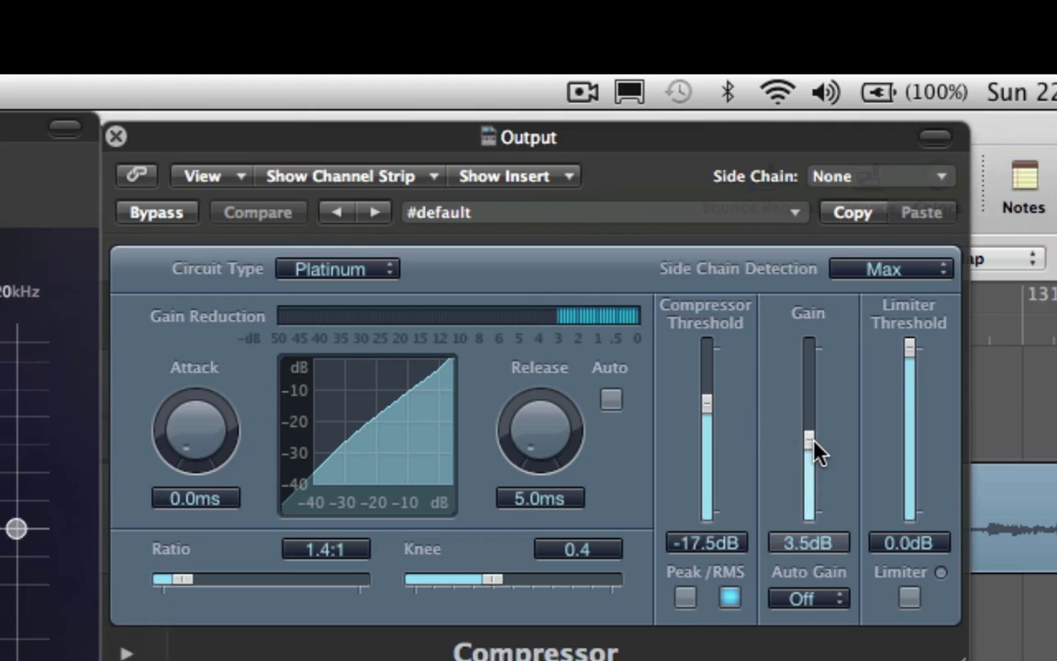
left_click_drag(814, 449, 815, 457)
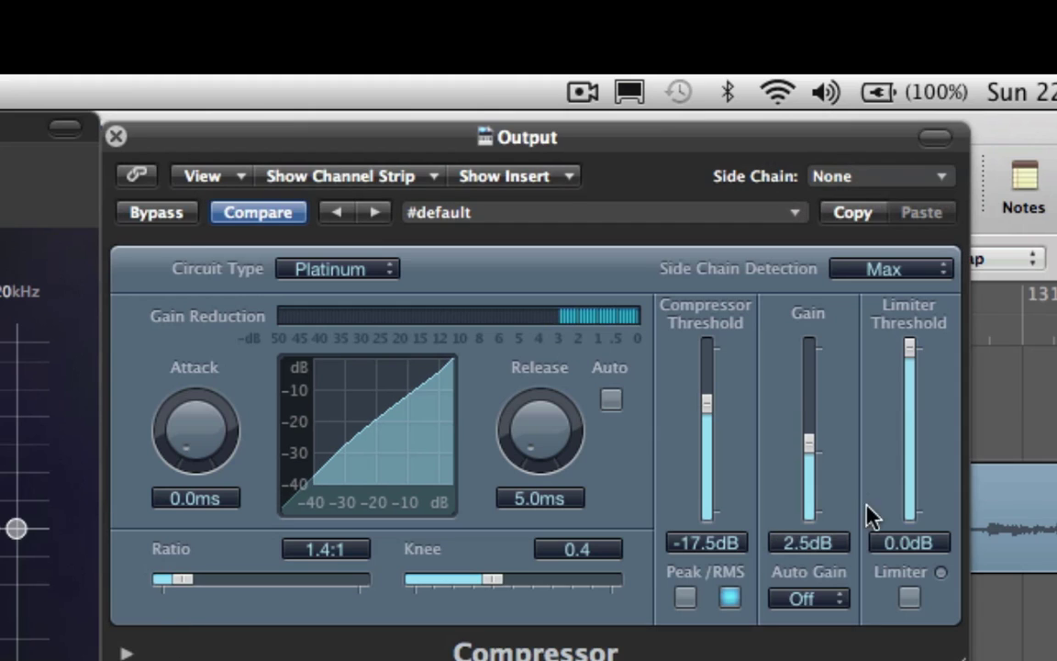
left_click(908, 598)
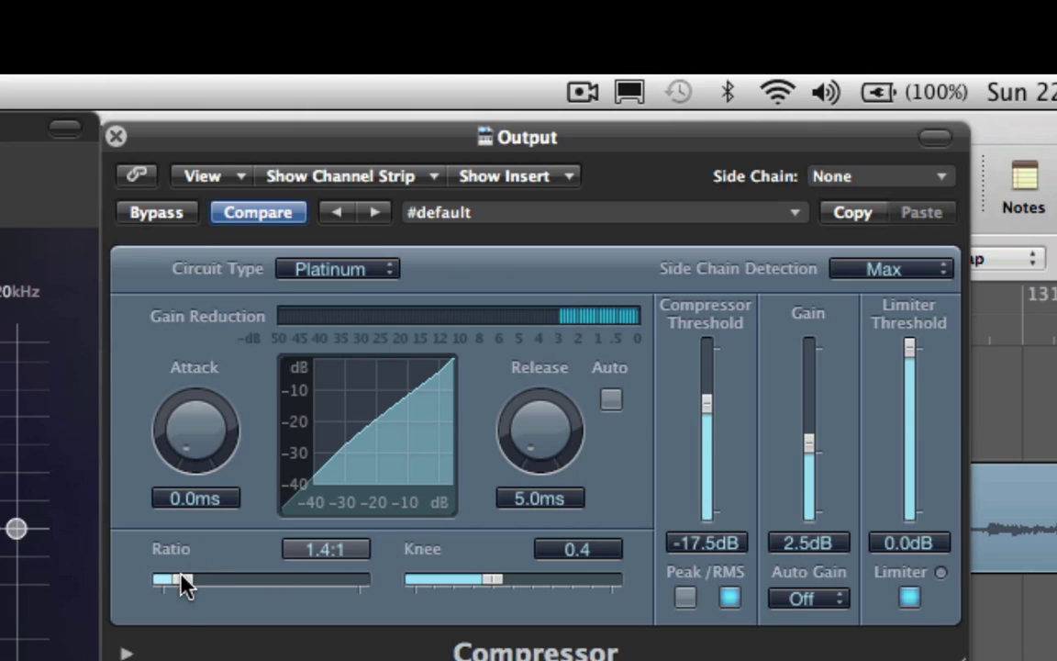
Step: Refine the compressor to a 1.2:1 ratio, 6.3 ms release and 4.5 dB gain
left_click_drag(181, 580, 171, 584)
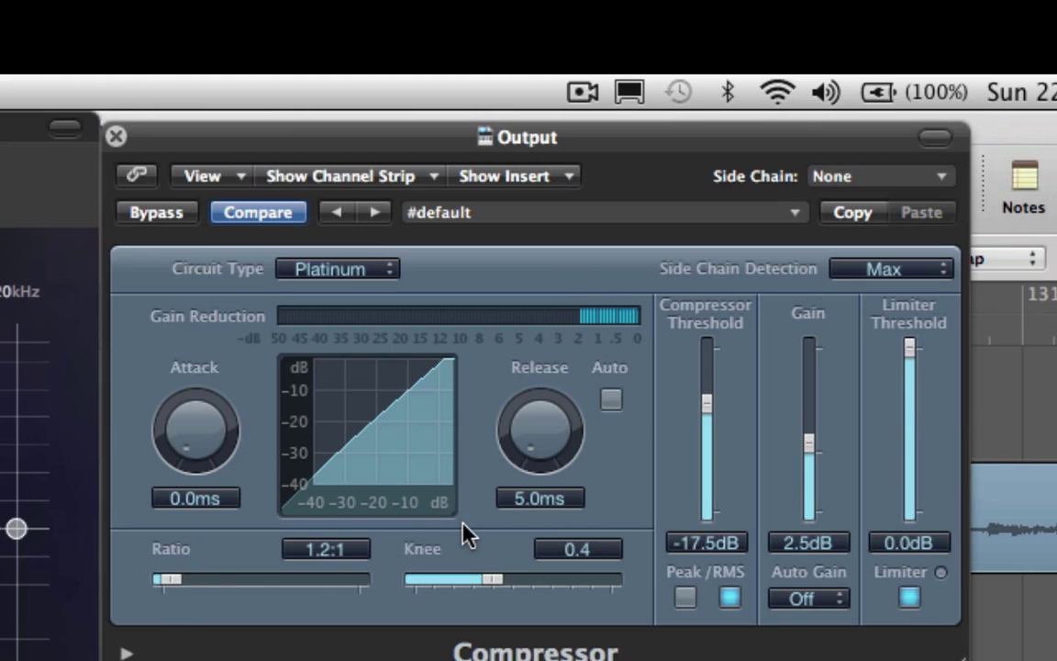
left_click_drag(543, 449, 530, 440)
left_click_drag(810, 446, 812, 445)
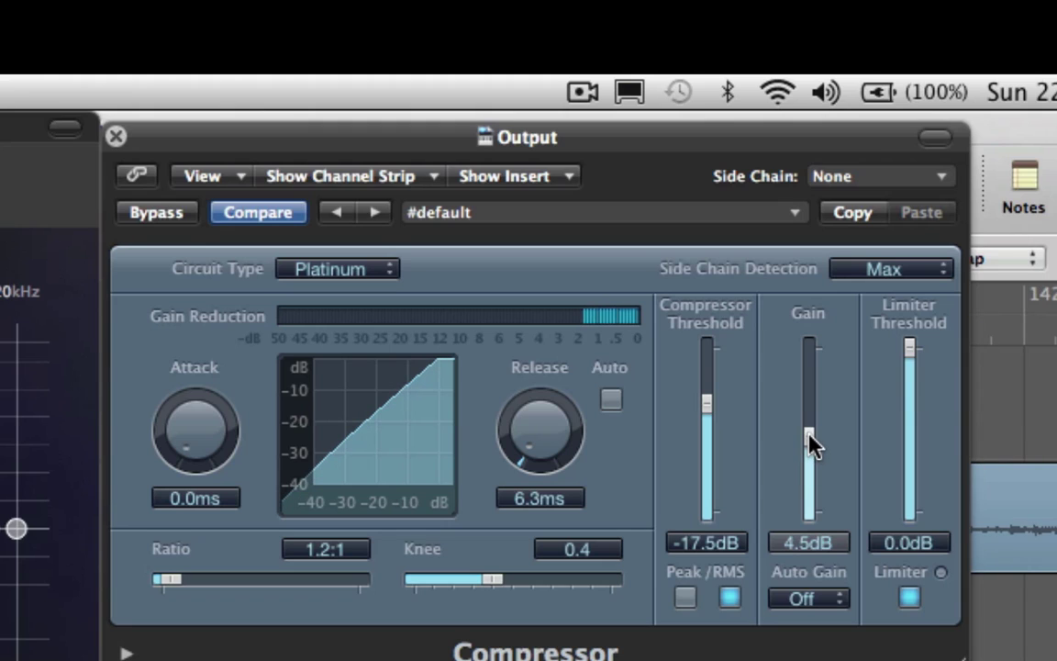